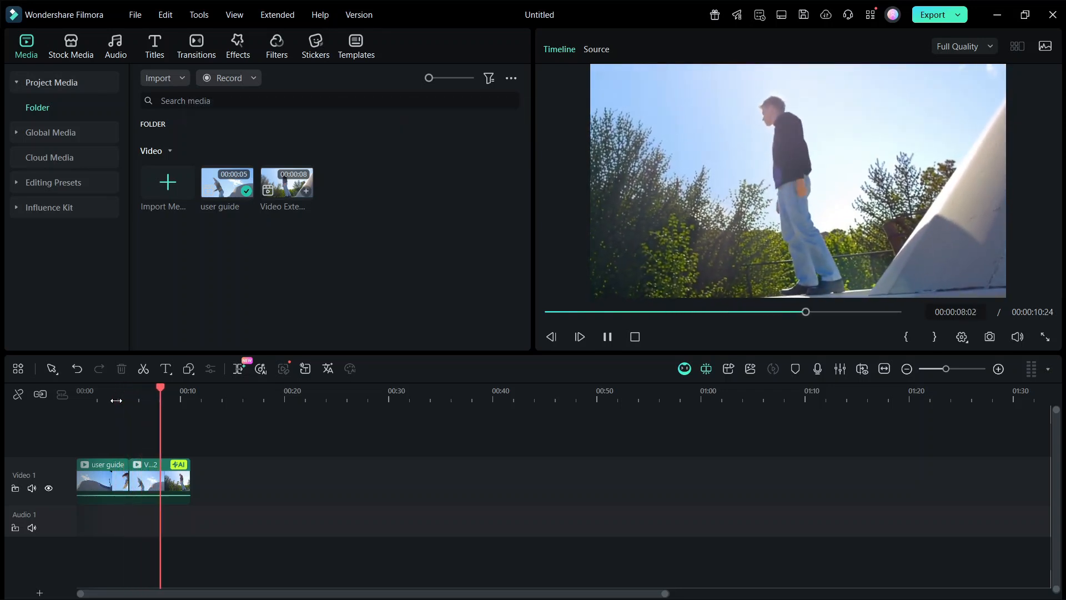
key("space")
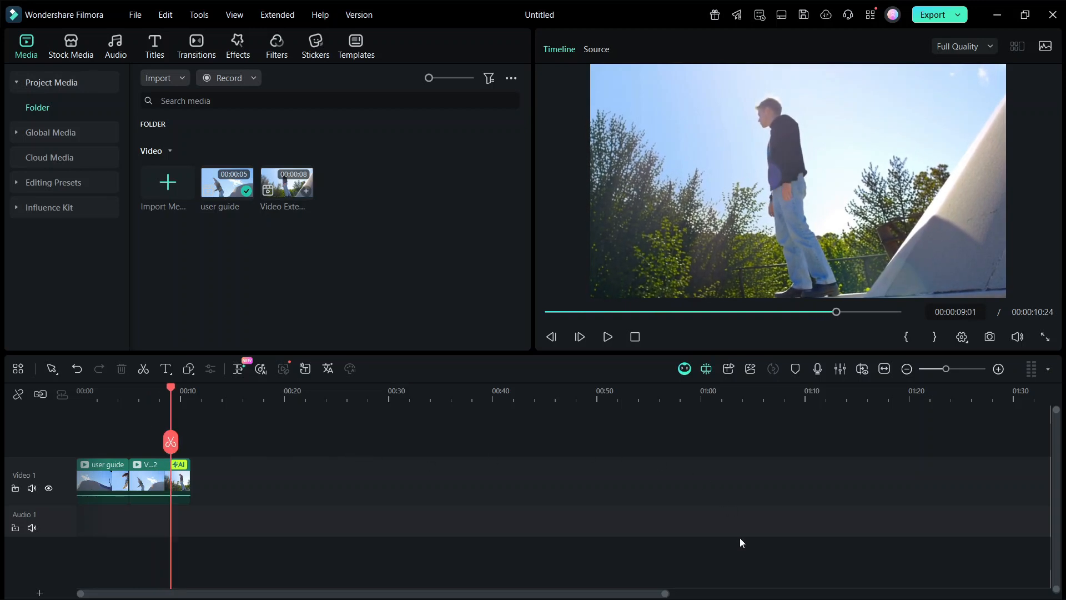
left_click(1002, 6)
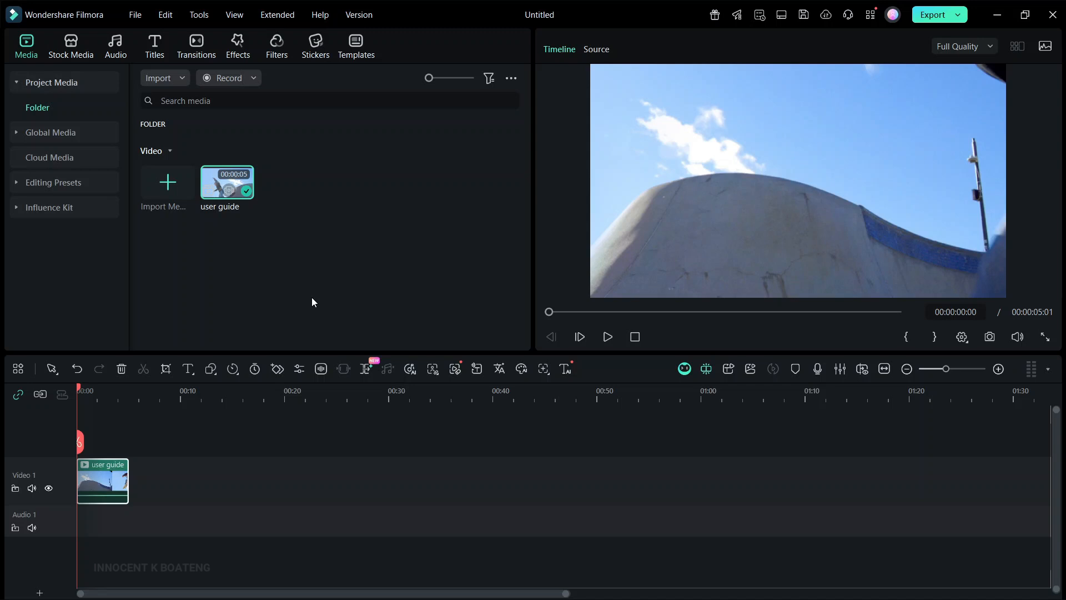
- Play through the user guide clip and stretch its end forward by 8 seconds with AI Extend
left_click(311, 302)
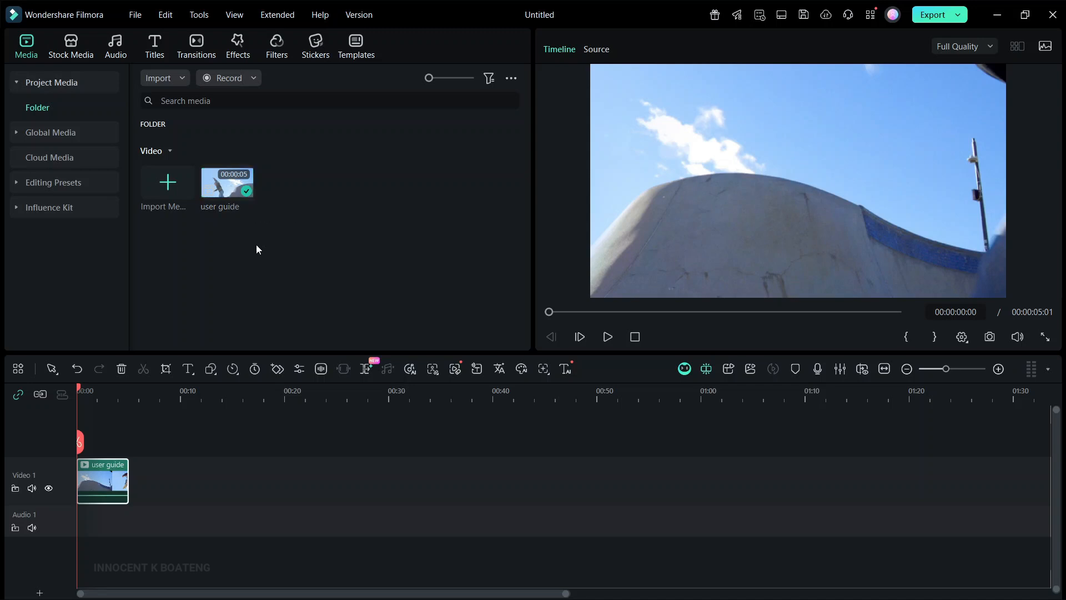
key("space")
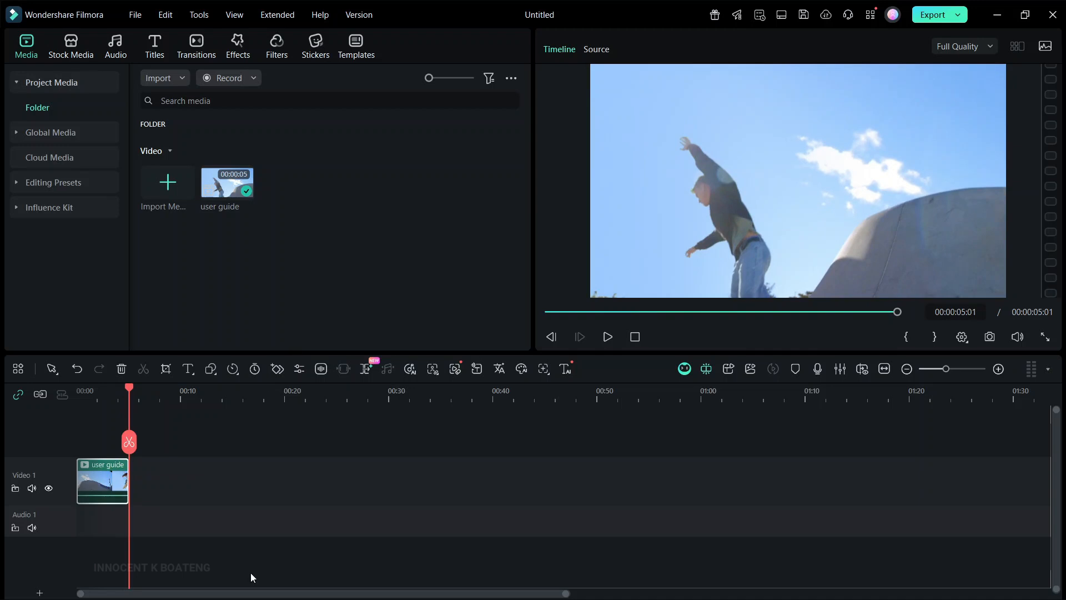
left_click(367, 368)
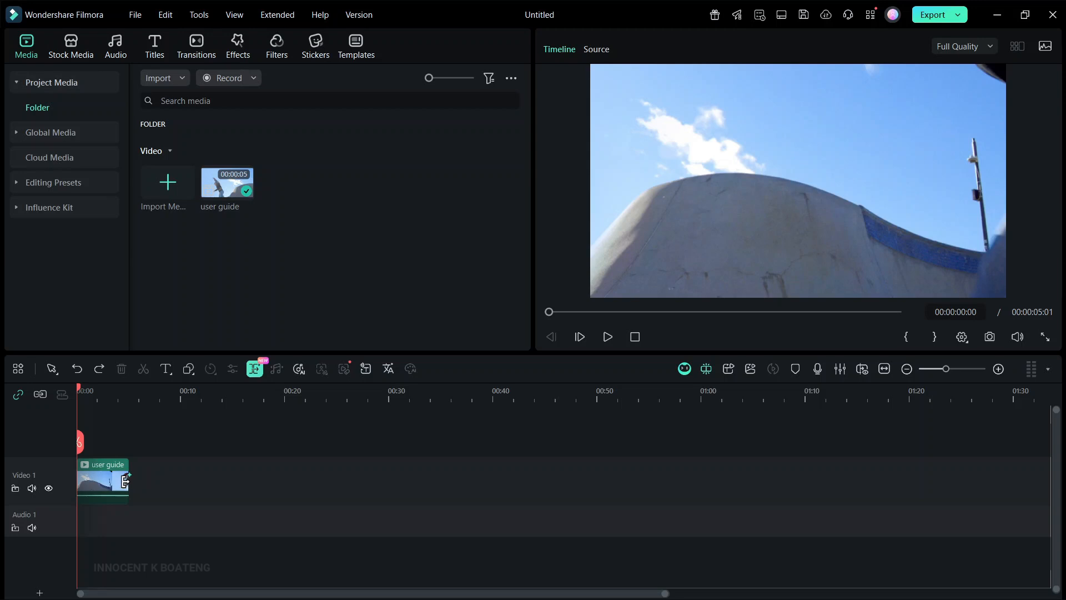
left_click_drag(125, 481, 216, 481)
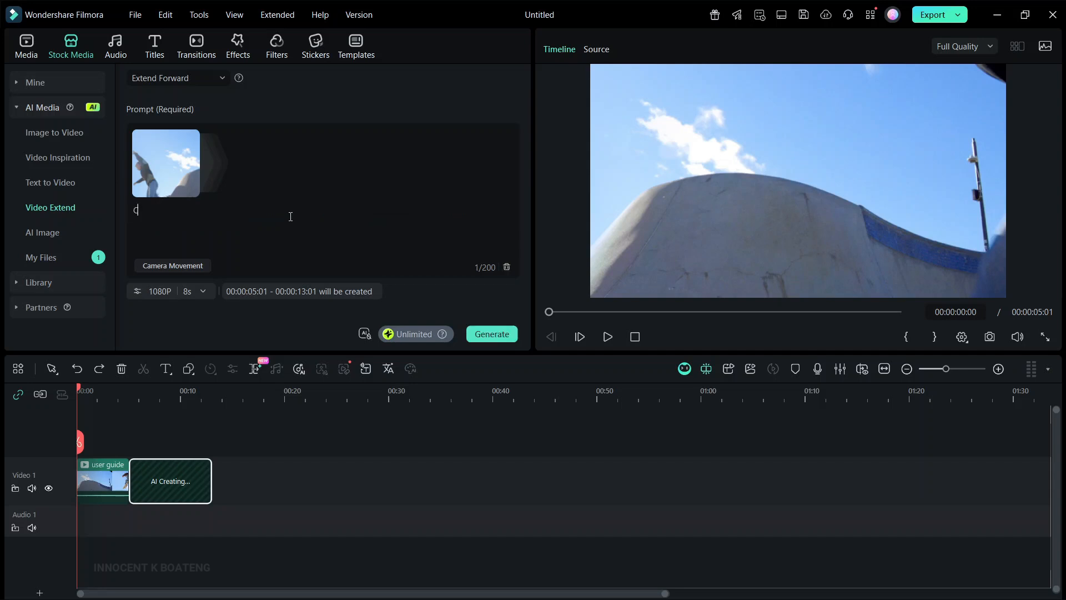
- Generate the 1080P, 8s forward extension with the prompt "A continuation of the video with same character (male)", leaving camera movement unset
type("A continuation of the video with")
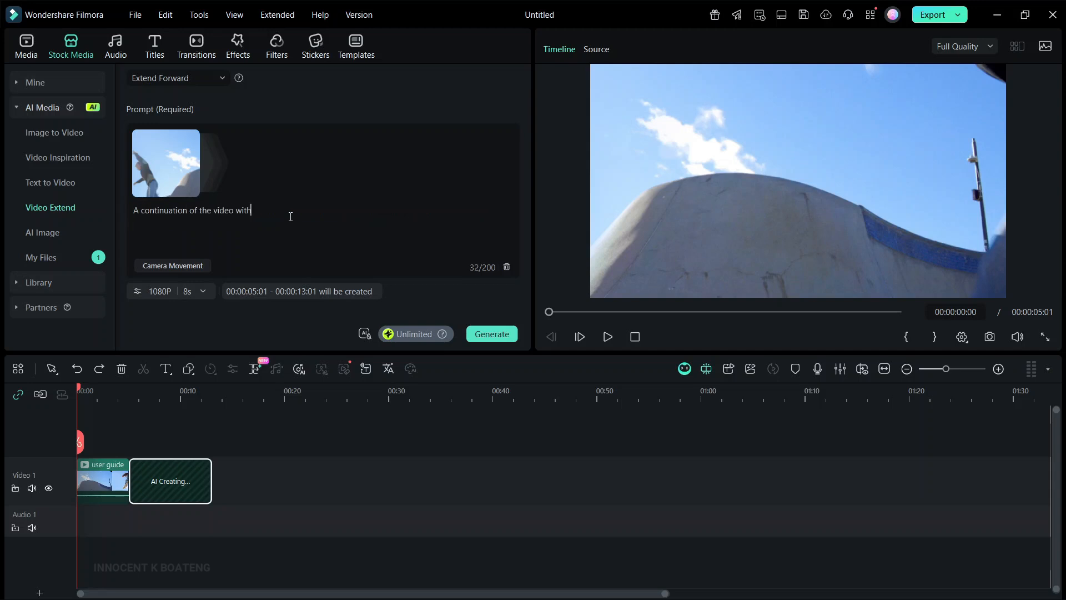
type(" same character (male)")
left_click(172, 265)
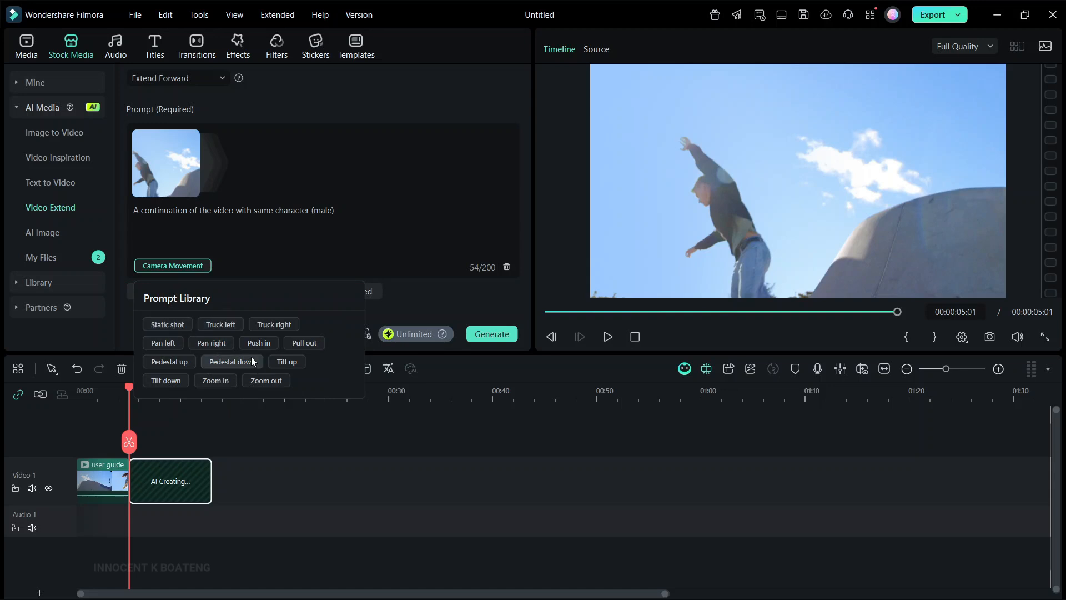
left_click(234, 261)
left_click(169, 297)
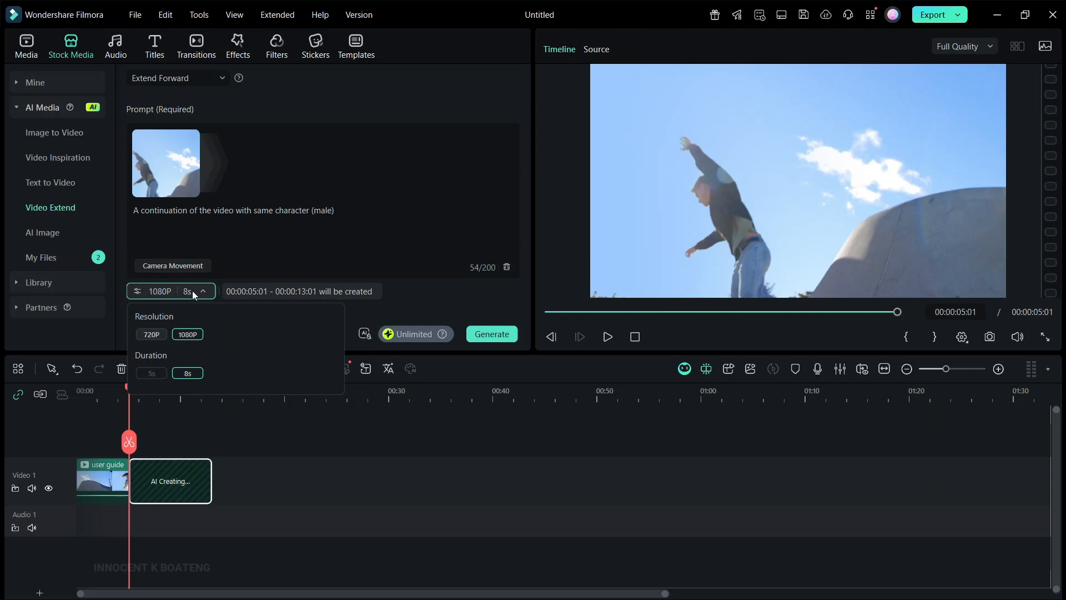
left_click(392, 306)
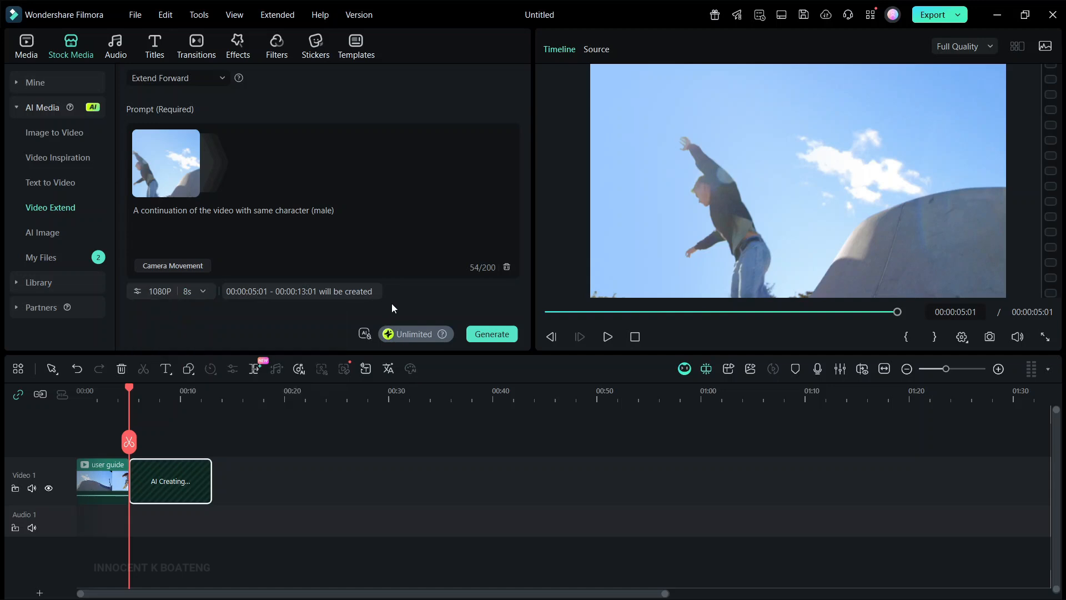
left_click(493, 335)
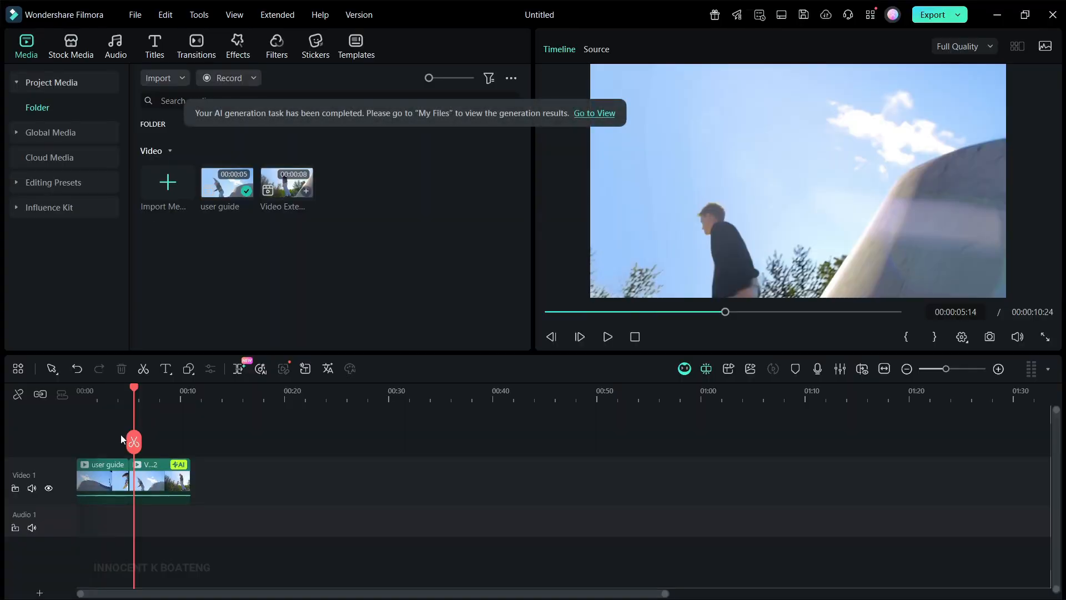
- Play back the user guide clip and its AI extension repeatedly, checking the transition between them
key("space")
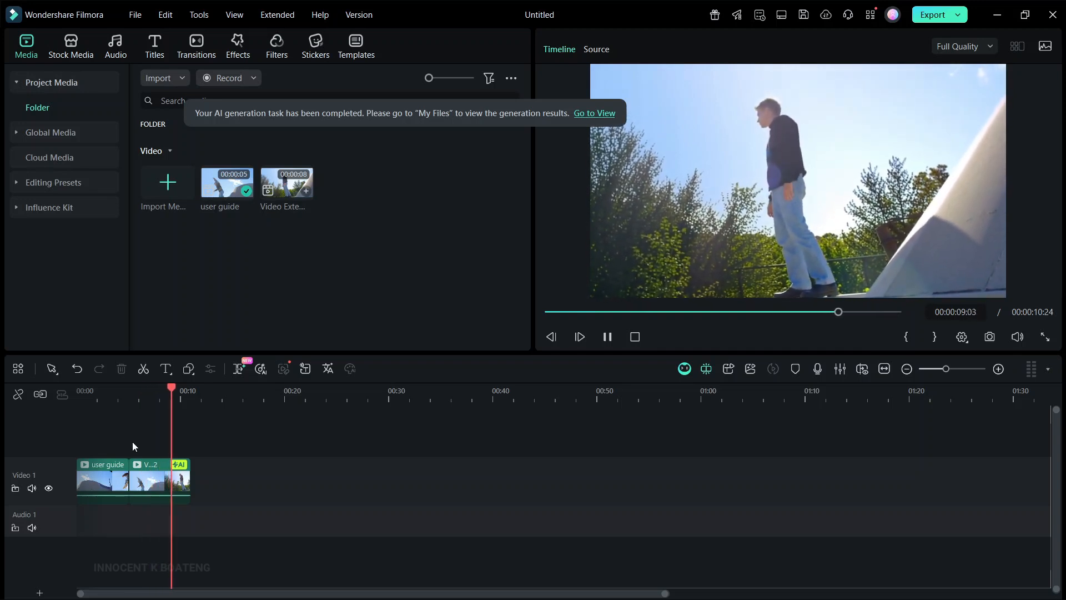
left_click(116, 399)
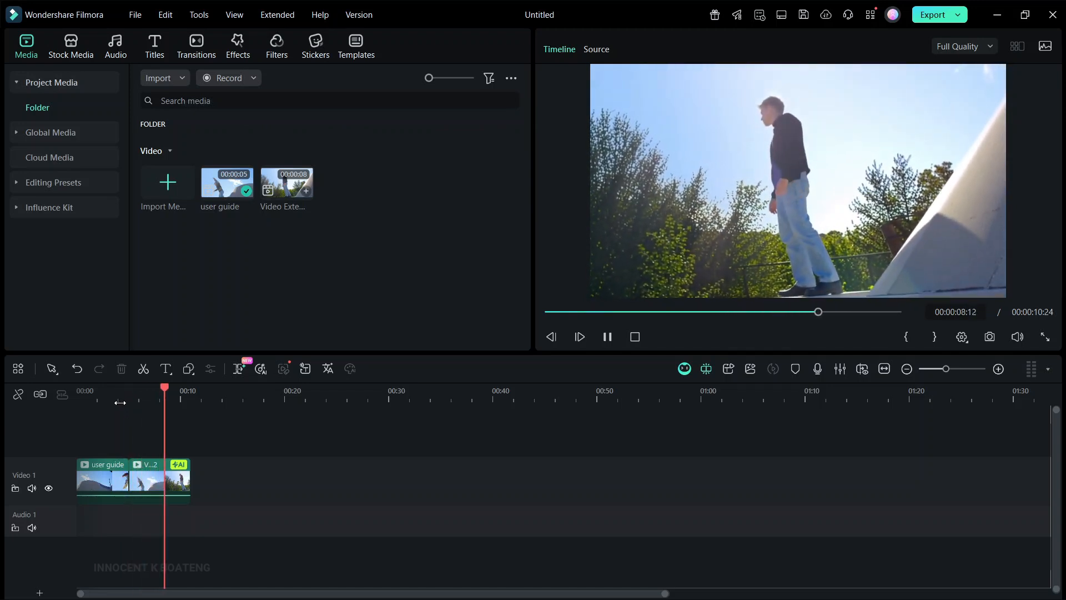
key("space")
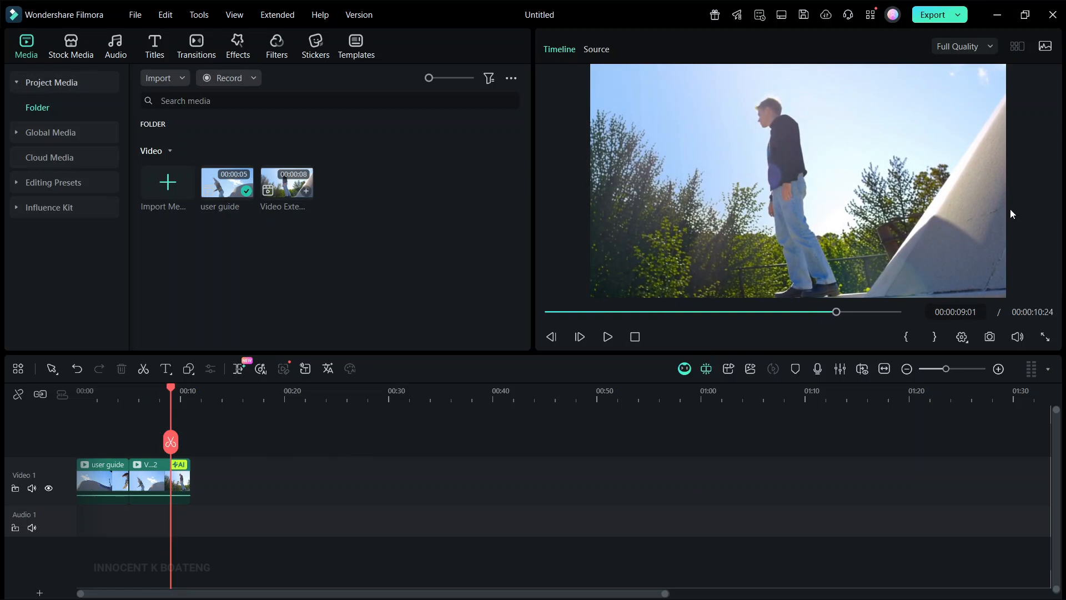
left_click(116, 399)
key("space")
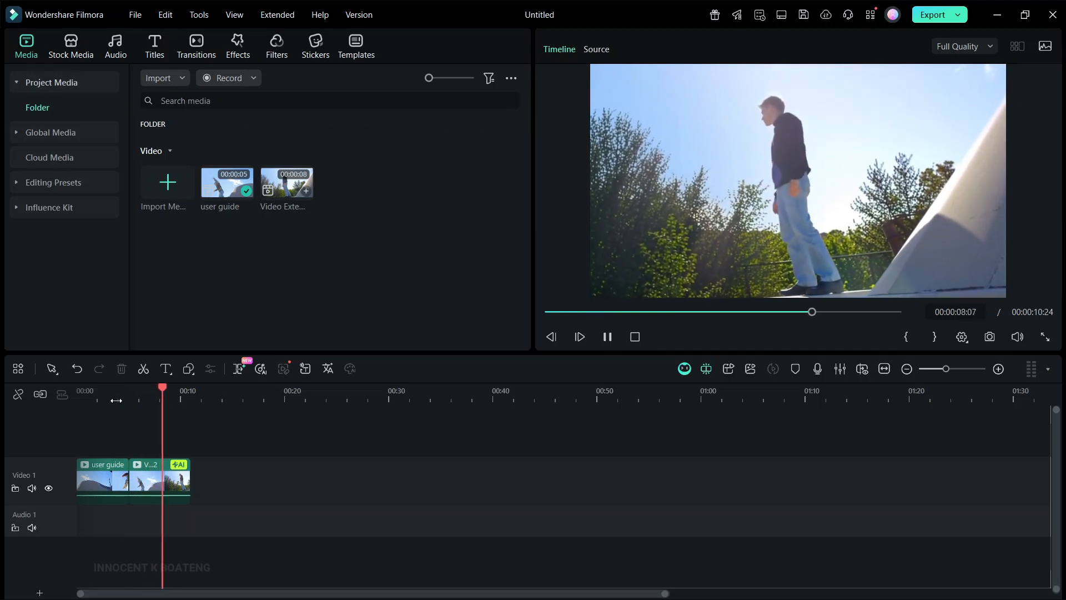
key("space")
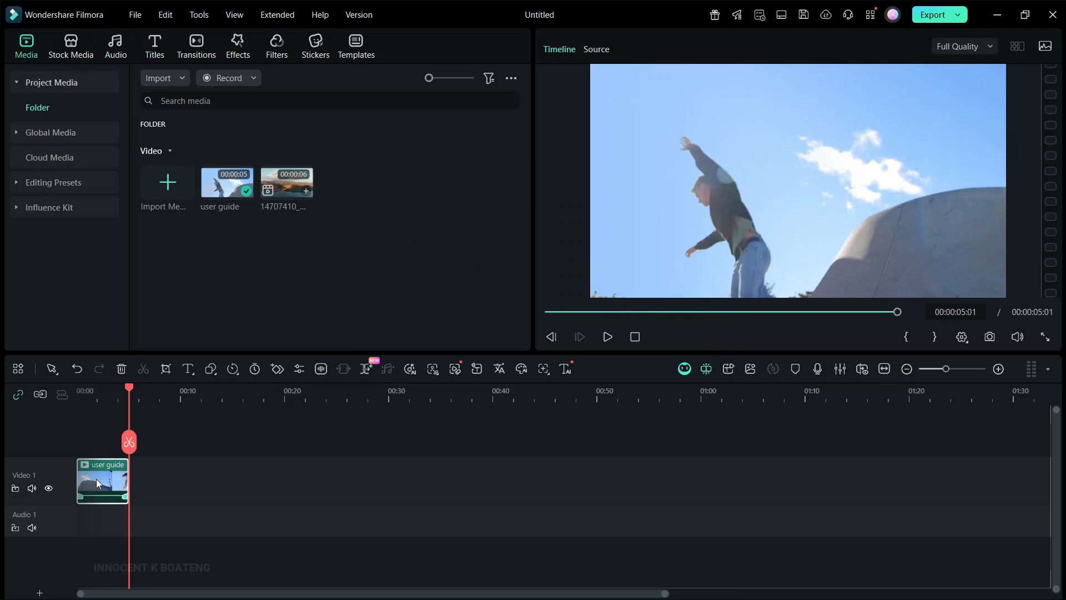
- Replace the user guide clip on Video 1 with the 14707410 landscape clip, keeping the project settings at 1920x1080 25fps
key("Delete")
left_click_drag(288, 173, 76, 519)
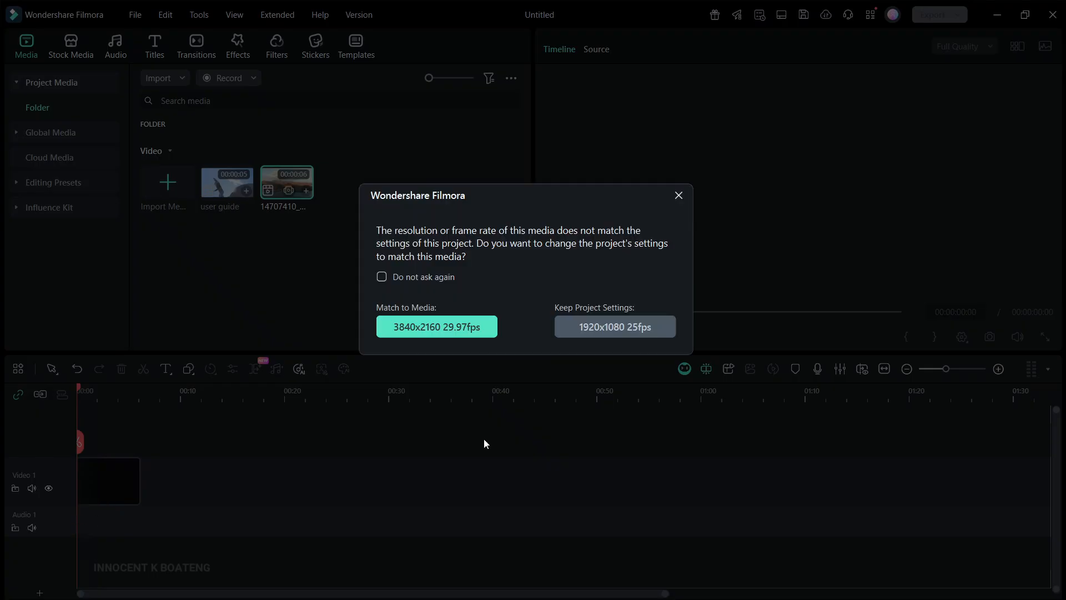
left_click(614, 326)
- Play the landscape clip on the timeline through to its end
key("space")
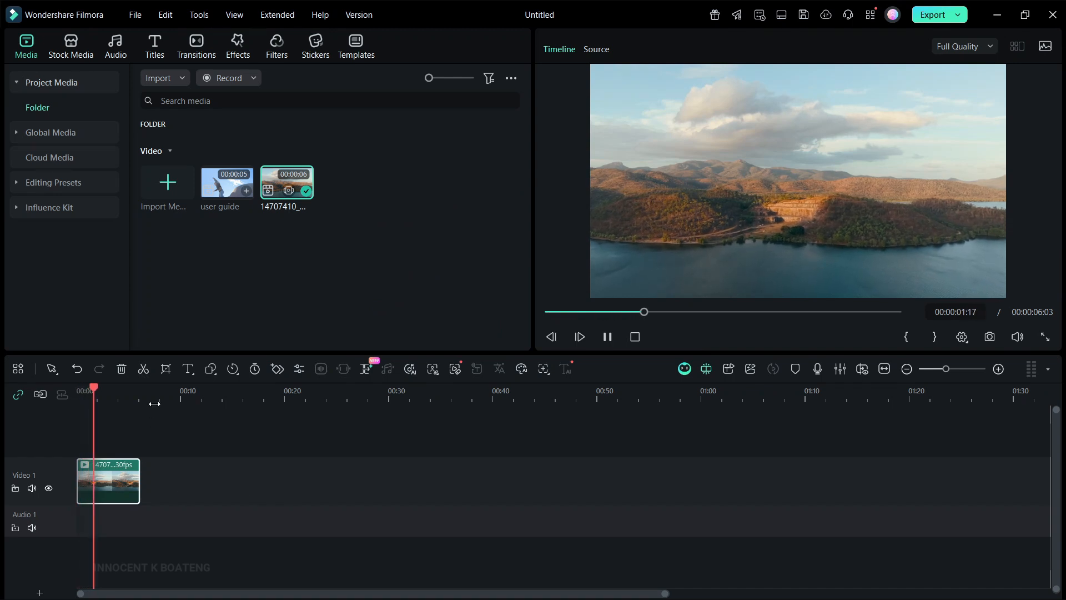
left_click_drag(154, 403, 223, 414)
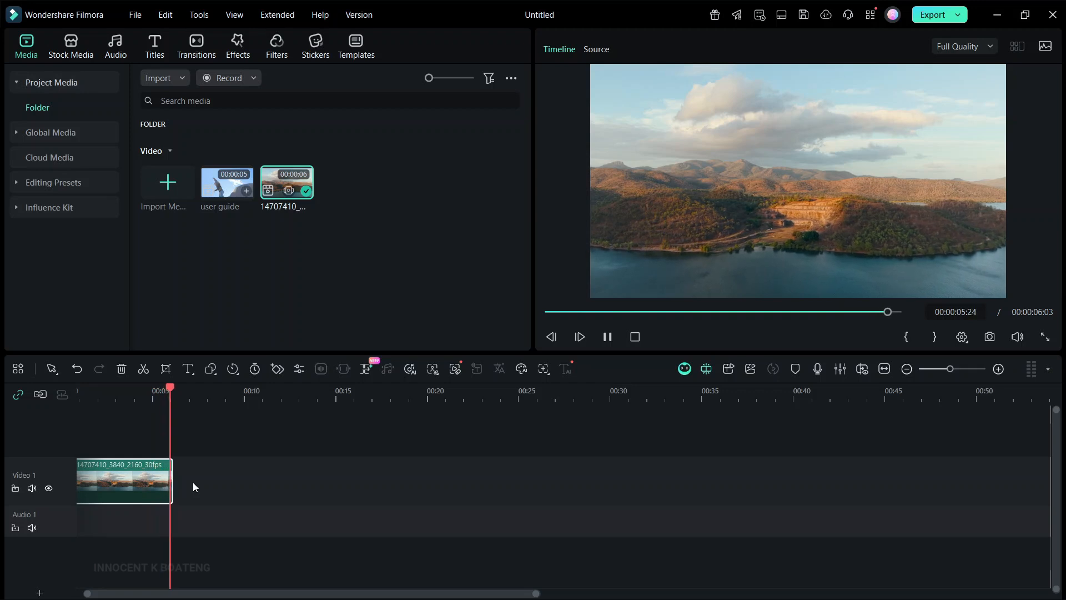
scroll(176, 466, "left", 1)
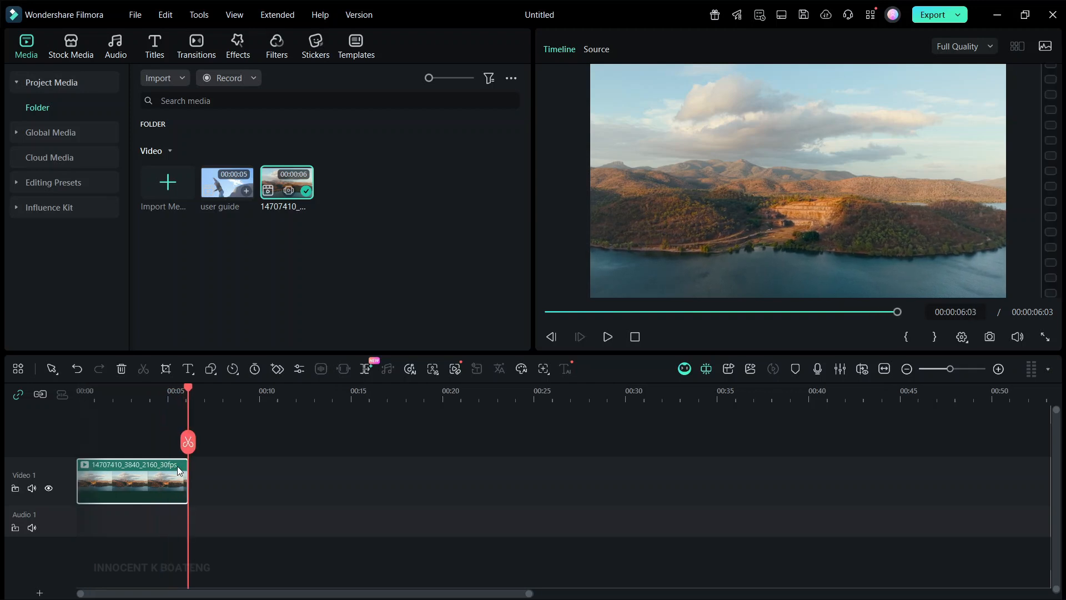
- Extend the landscape clip forward by 8 seconds with AI Extend, using a prompt to continue with the pattern from the video
left_click(363, 369)
left_click_drag(187, 479, 388, 465)
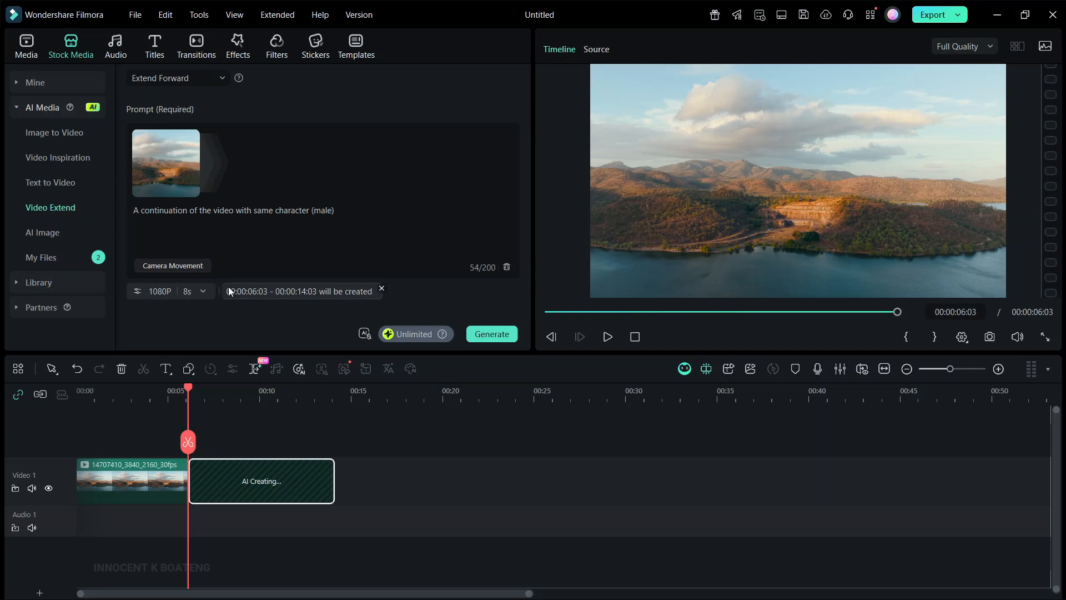
triple_click(265, 207)
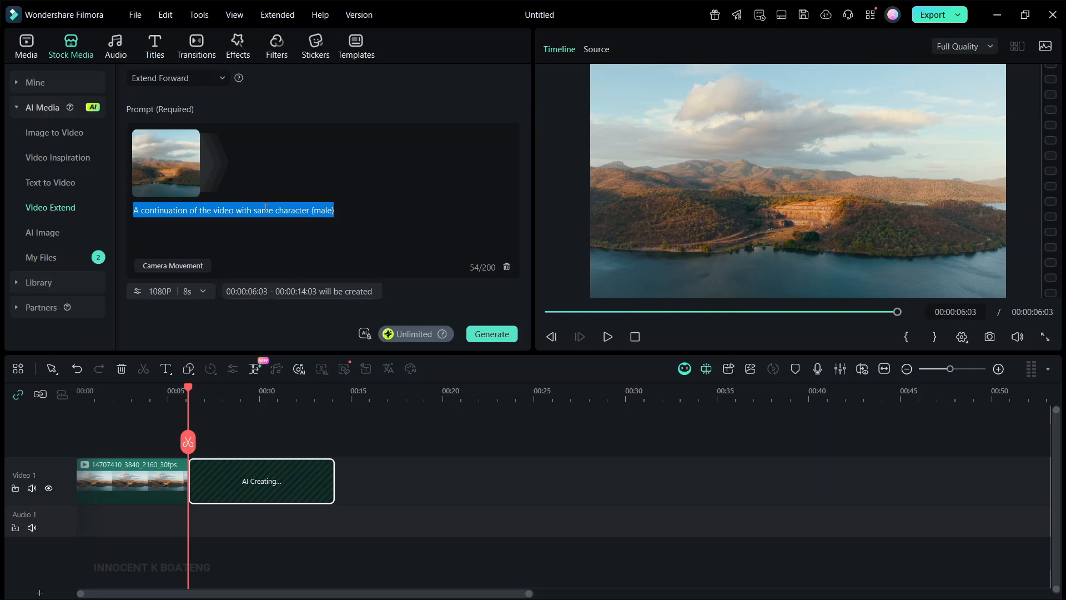
type("continue with the")
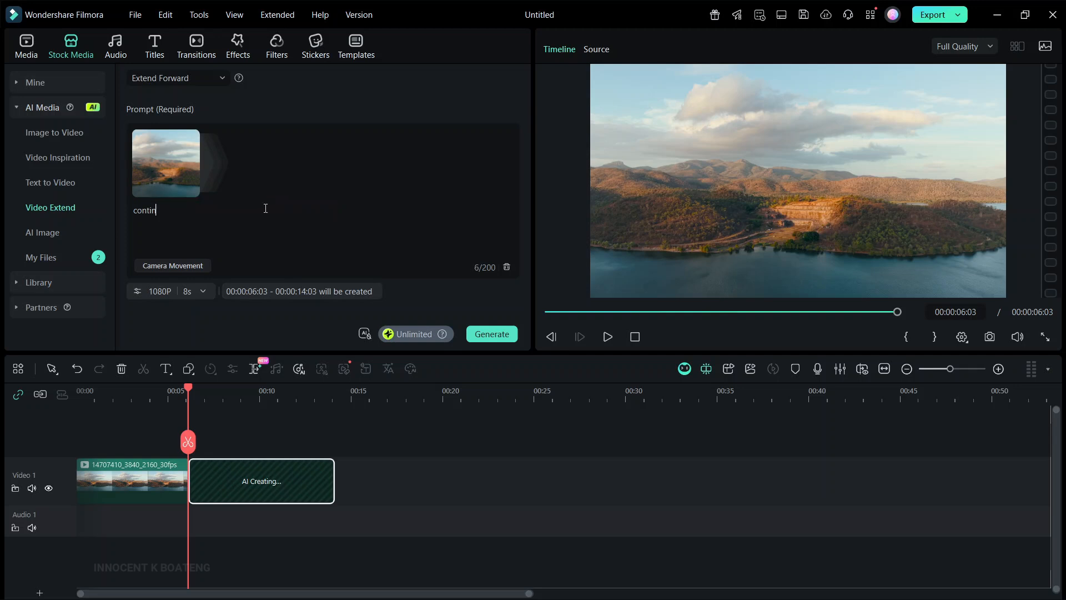
type(" smapattern from the video")
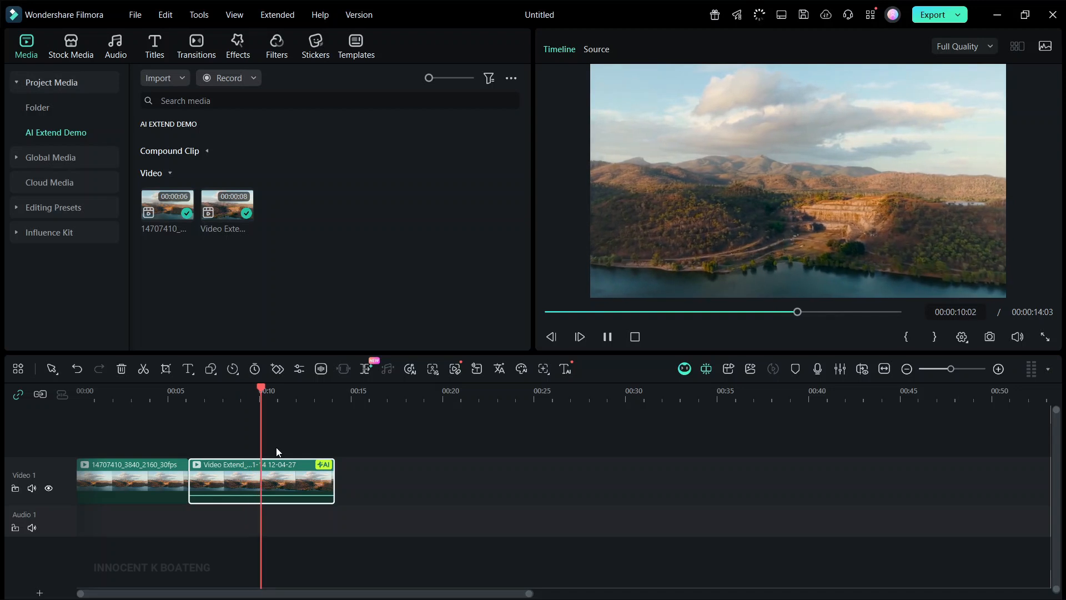
- Scrub and replay the join between the landscape clip and its AI extension to check the continuity
key("space")
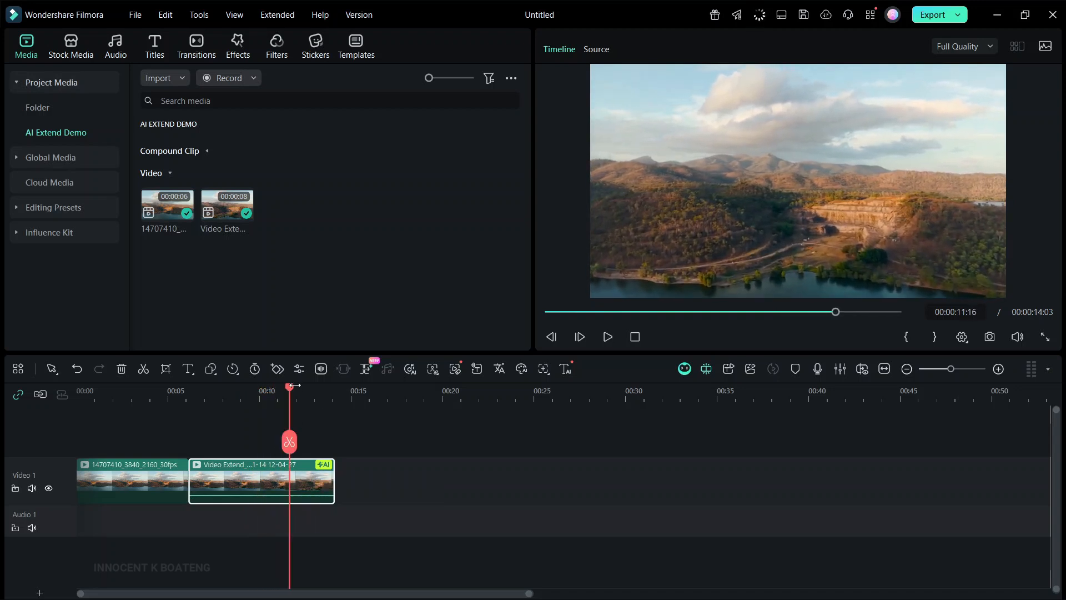
left_click_drag(292, 390, 158, 414)
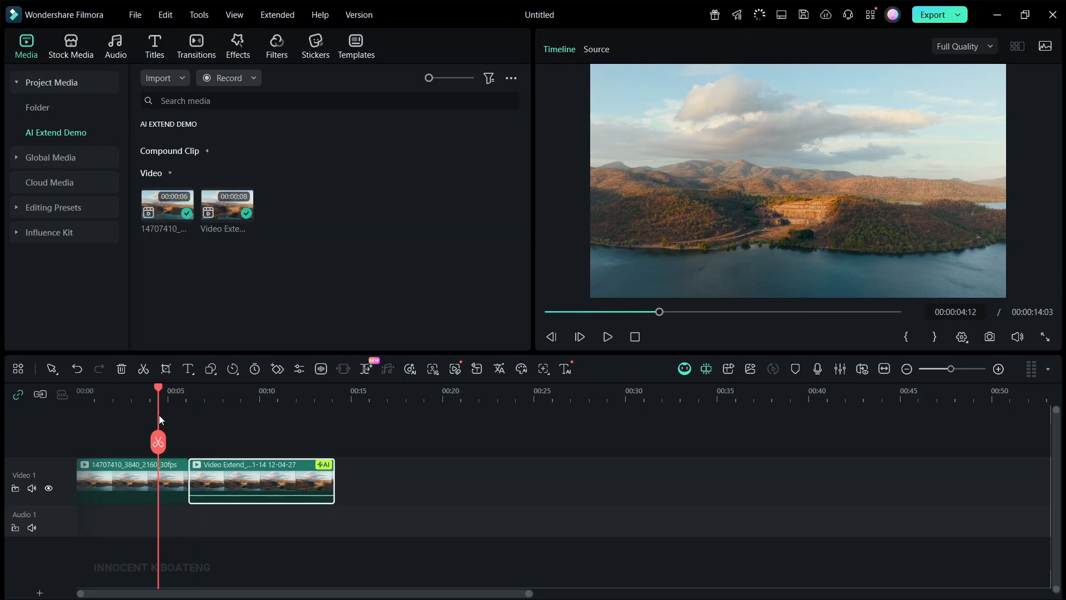
left_click_drag(159, 415, 185, 422)
left_click_drag(192, 426, 148, 446)
key("space")
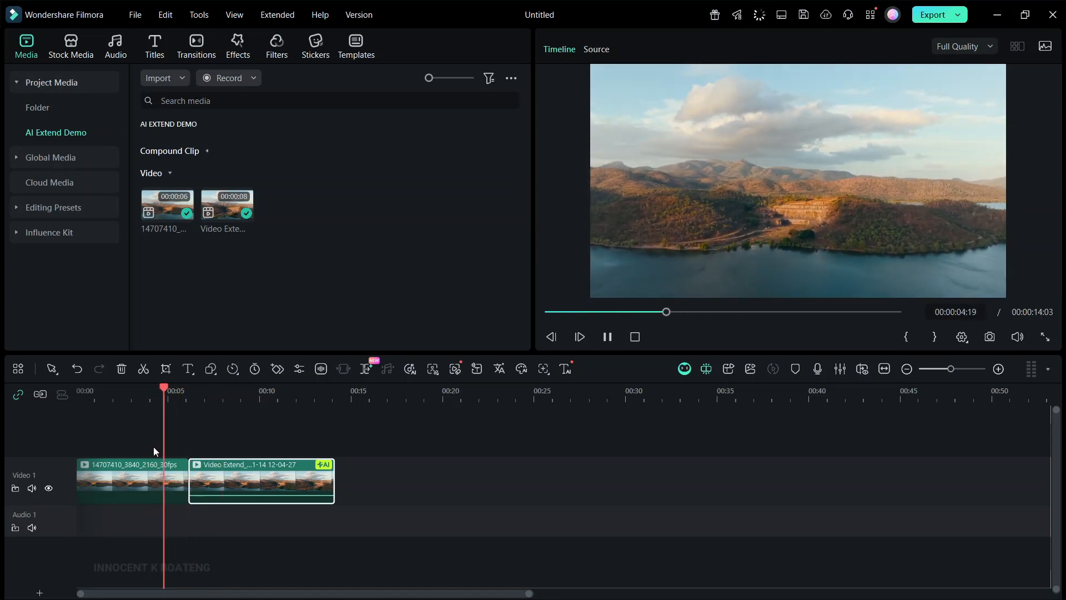